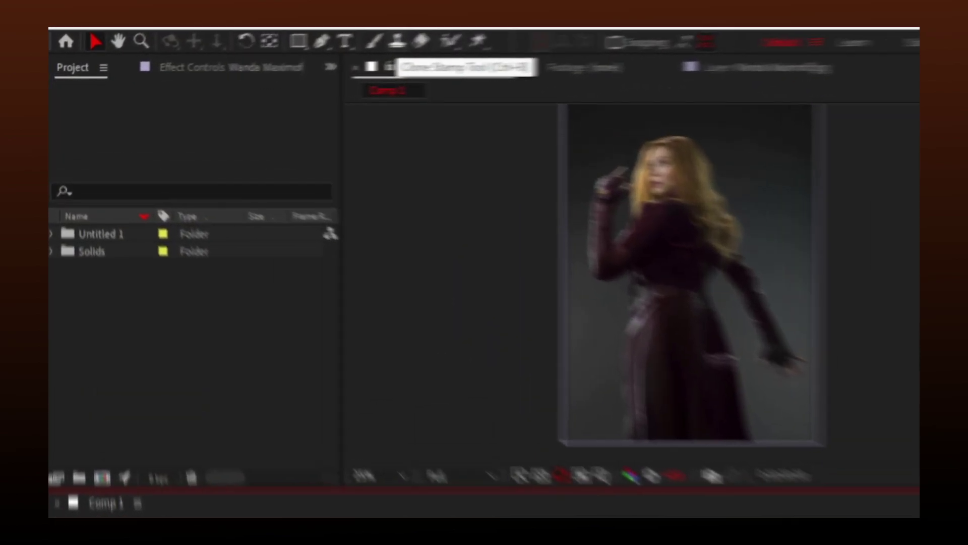
- Open the Wanda Maximoff.jpg layer for retouching with the Clone Stamp tool and set the view resolution to Full
left_click(291, 57)
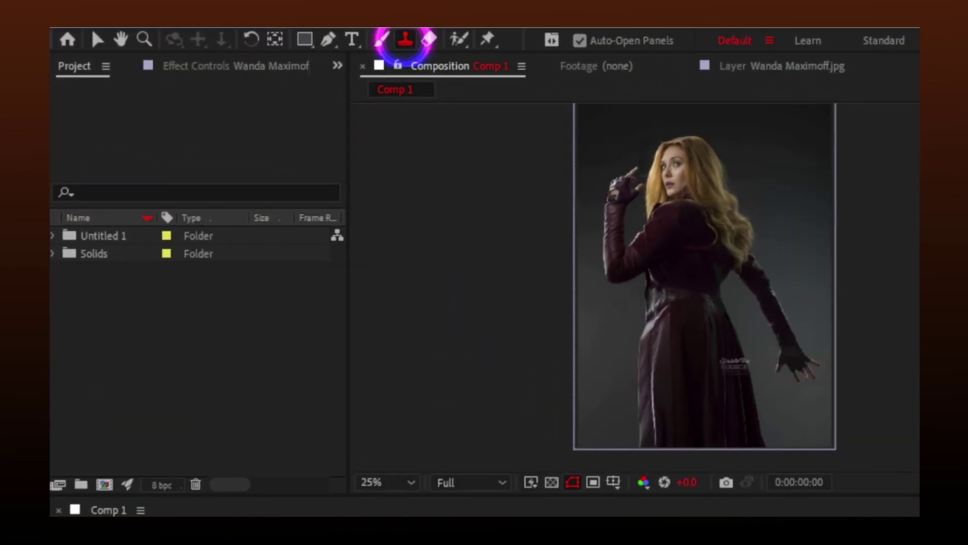
double_click(687, 246)
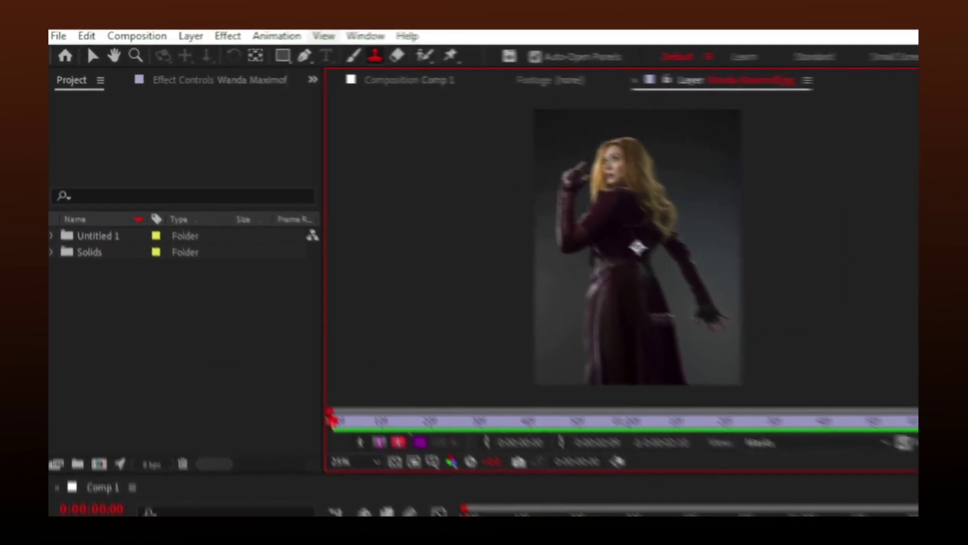
left_click(261, 40)
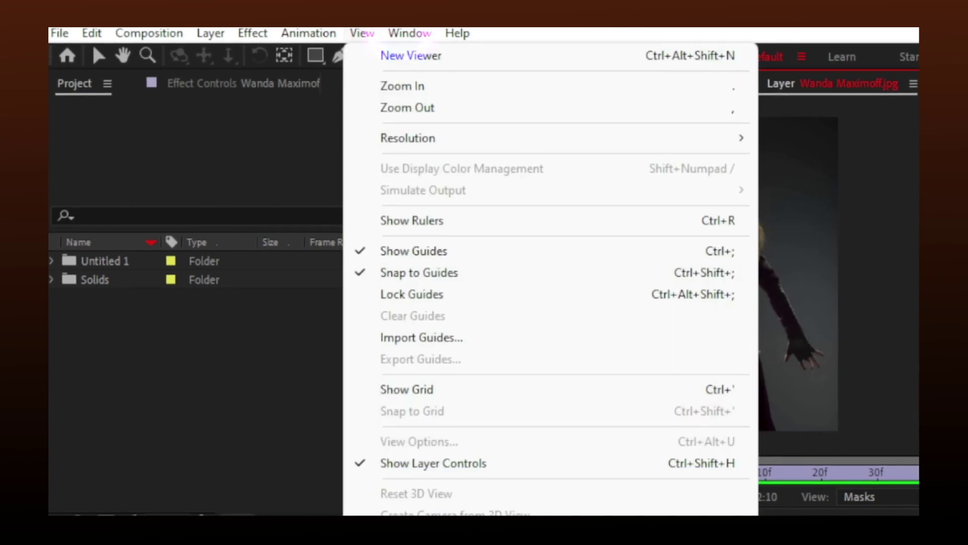
mouse_move(746, 138)
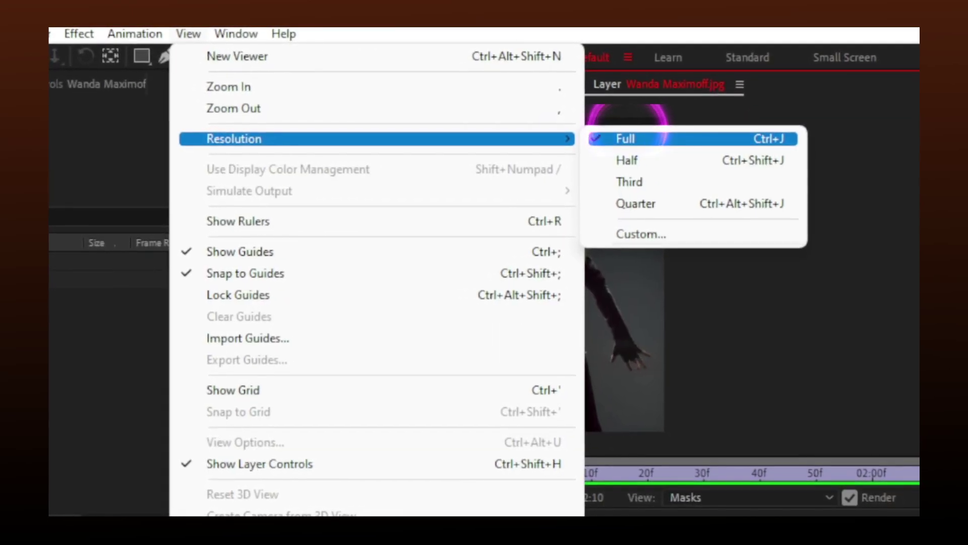
left_click(628, 139)
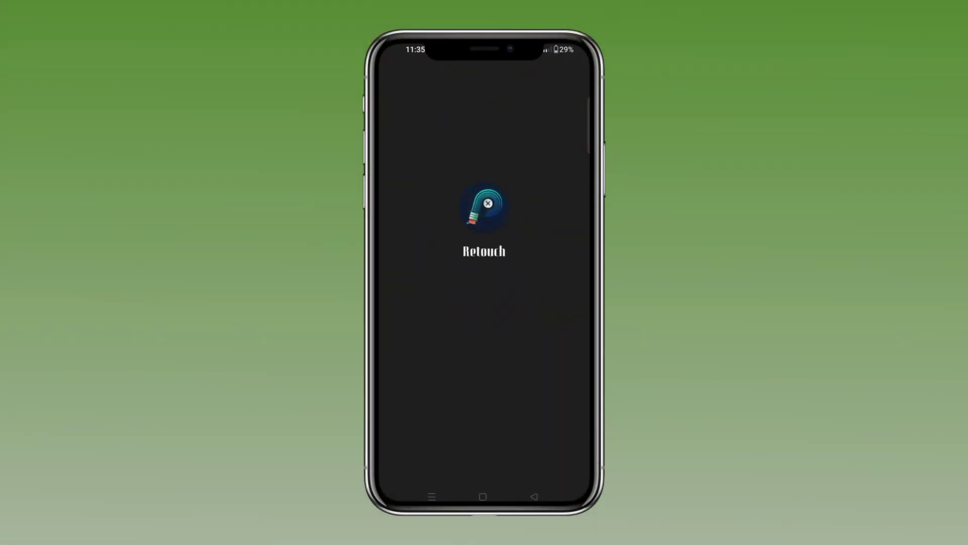
- Switch to the Retouch phone app, open the woman's photo for object removal, and paint over her whole figure to erase it
left_click(485, 294)
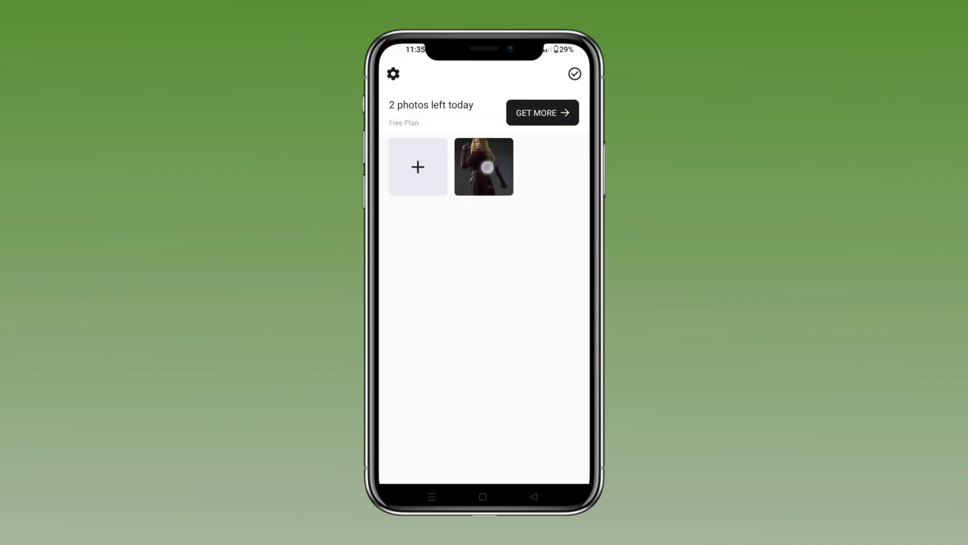
left_click(487, 168)
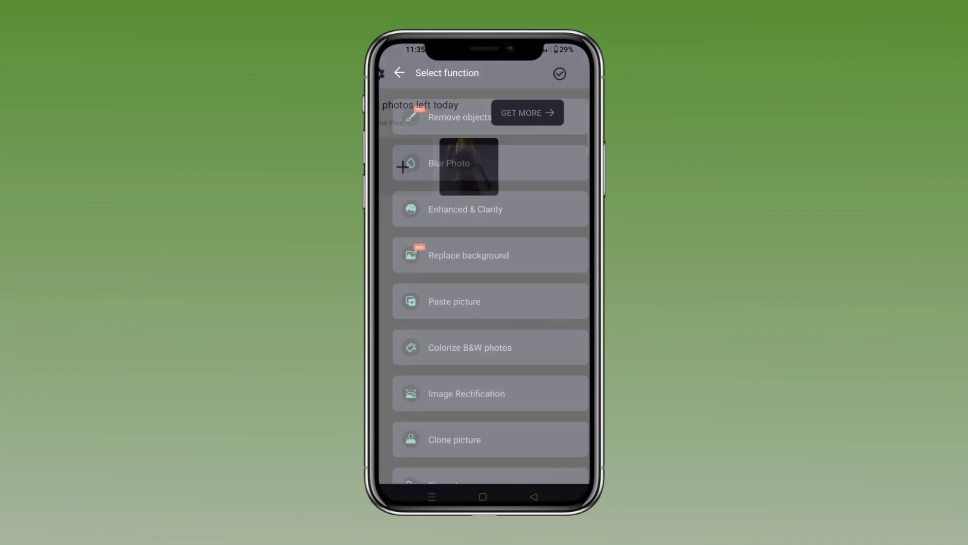
left_click(522, 118)
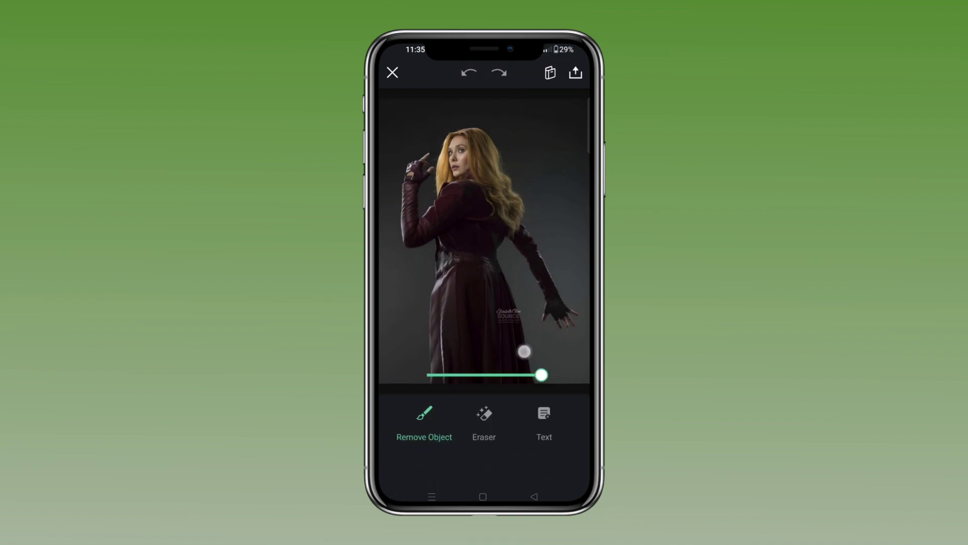
mouse_move(525, 351)
left_mouse_down()
mouse_move(501, 243)
mouse_move(555, 315)
mouse_move(461, 132)
mouse_move(432, 233)
mouse_move(462, 367)
mouse_move(493, 189)
mouse_move(477, 328)
left_mouse_up()
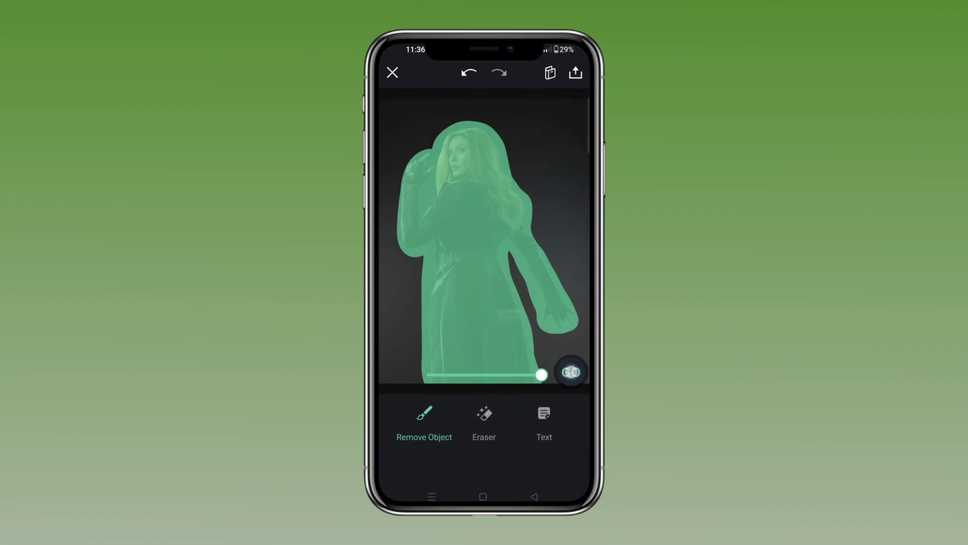
left_click(571, 372)
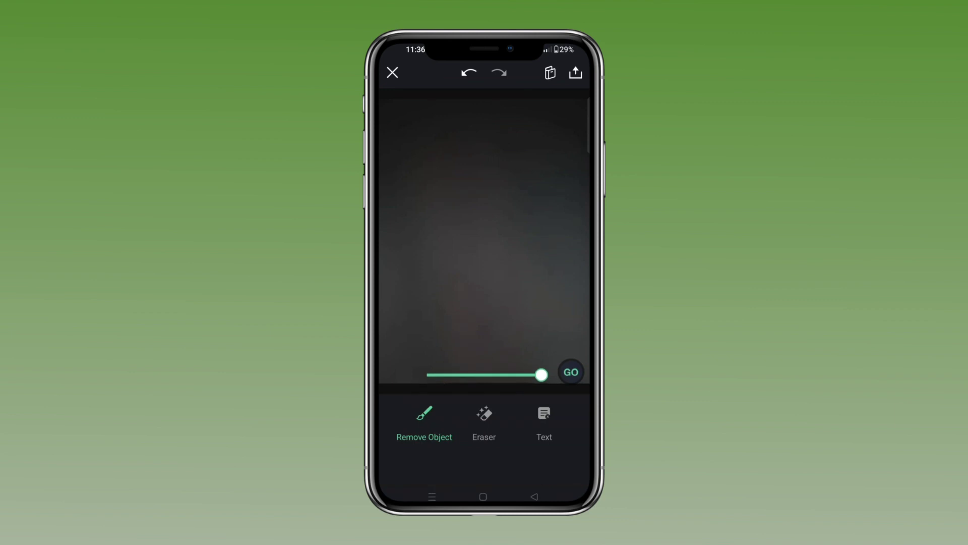
- Export the cleaned background image as a PNG at 1080 picture quality
left_click(575, 75)
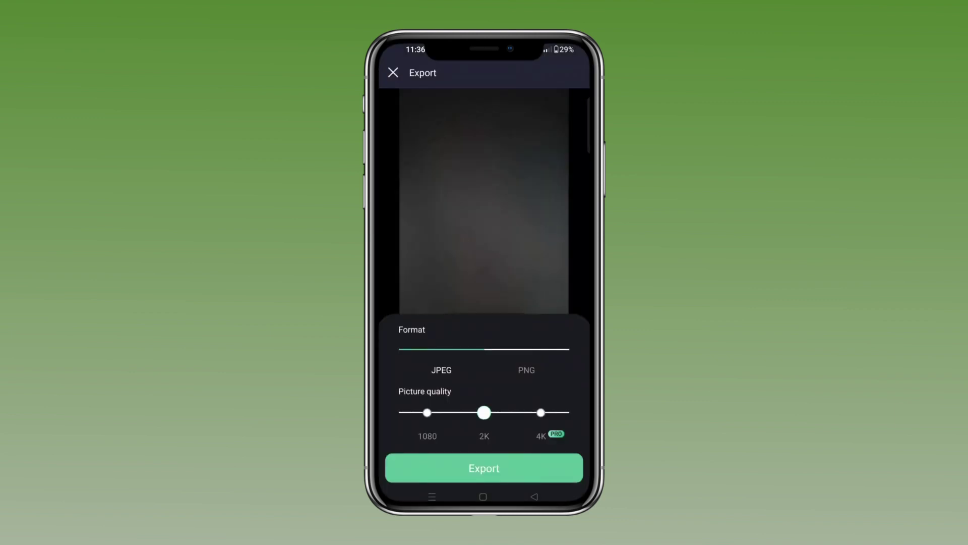
left_click(528, 349)
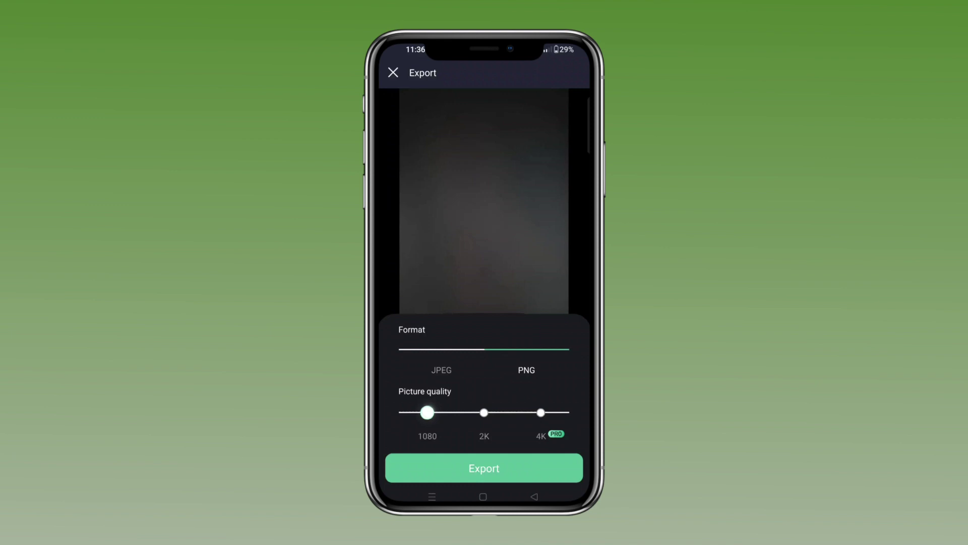
left_click(490, 464)
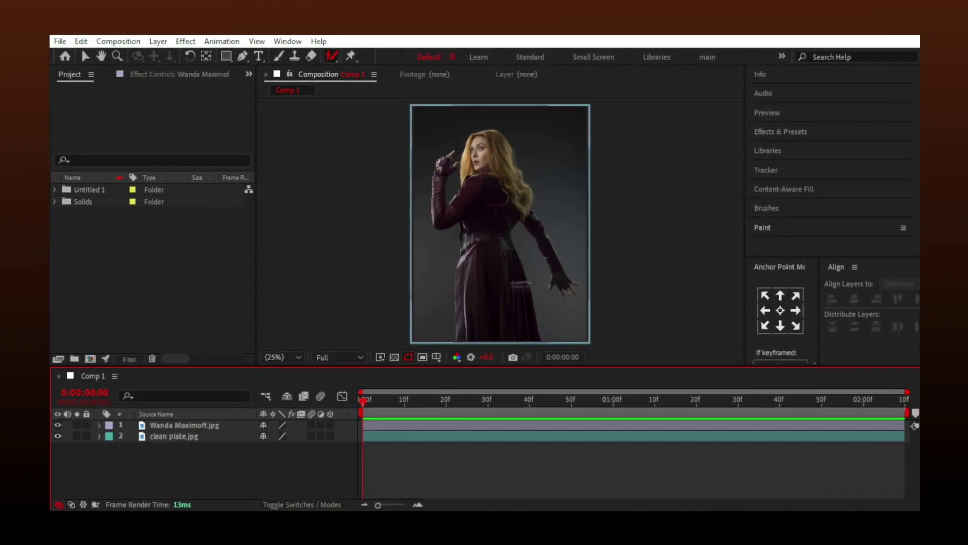
- Switch to After Effects and briefly hide the Wanda Maximoff.jpg layer to inspect the clean plate beneath it
left_click(54, 427)
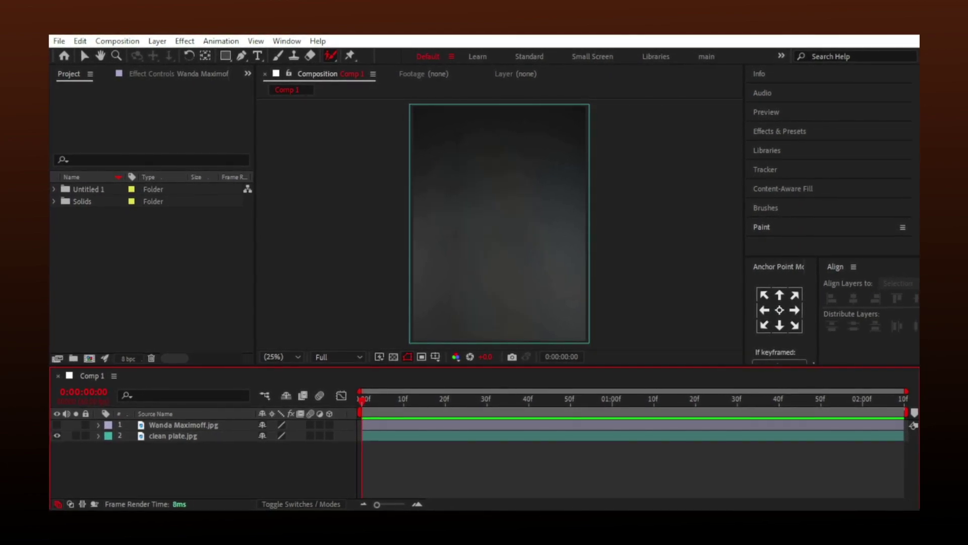
left_click(57, 425)
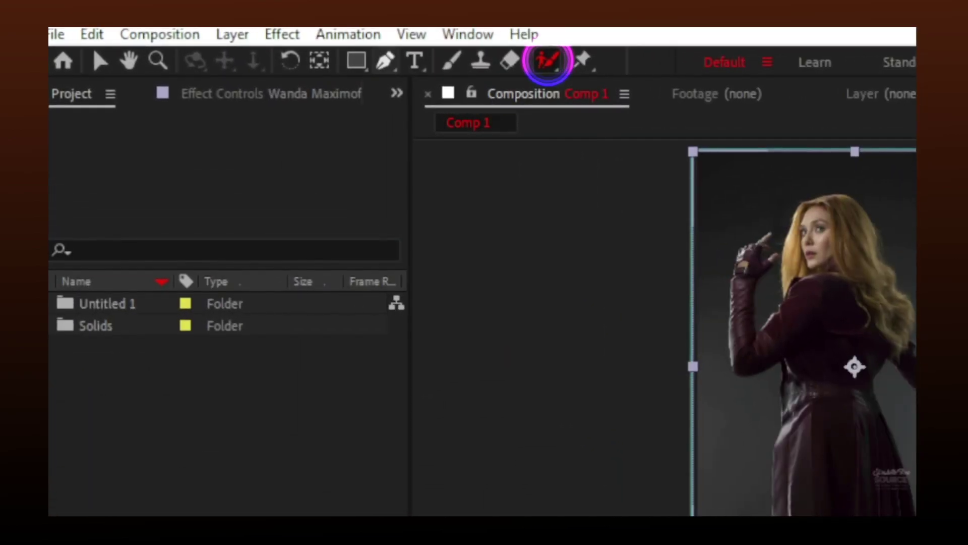
- Trace a closed Pen tool mask around the woman's full outline on the Wanda Maximoff.jpg layer
left_click(322, 58)
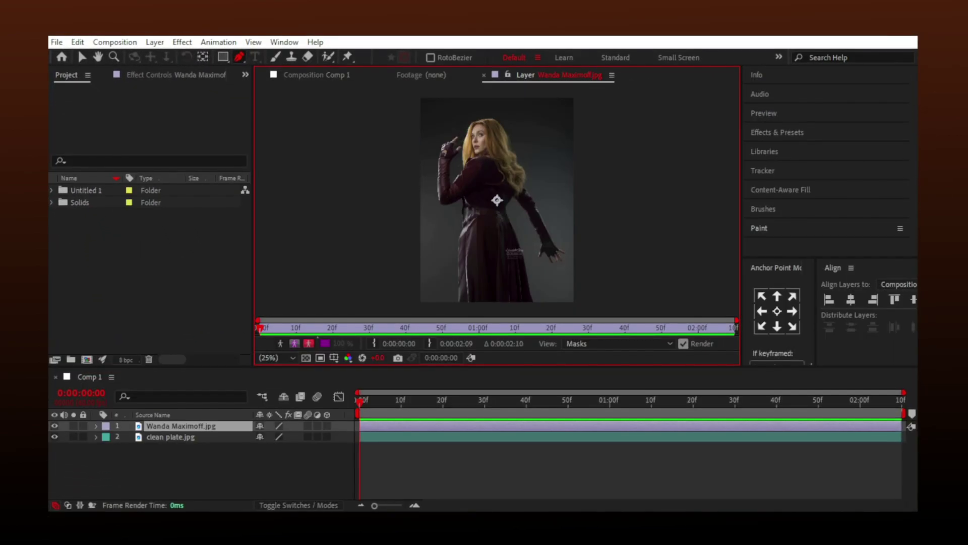
scroll(498, 201, "up", 3)
left_click_drag(479, 262, 512, 109)
scroll(497, 200, "up", 1)
left_click_drag(454, 282, 500, 116)
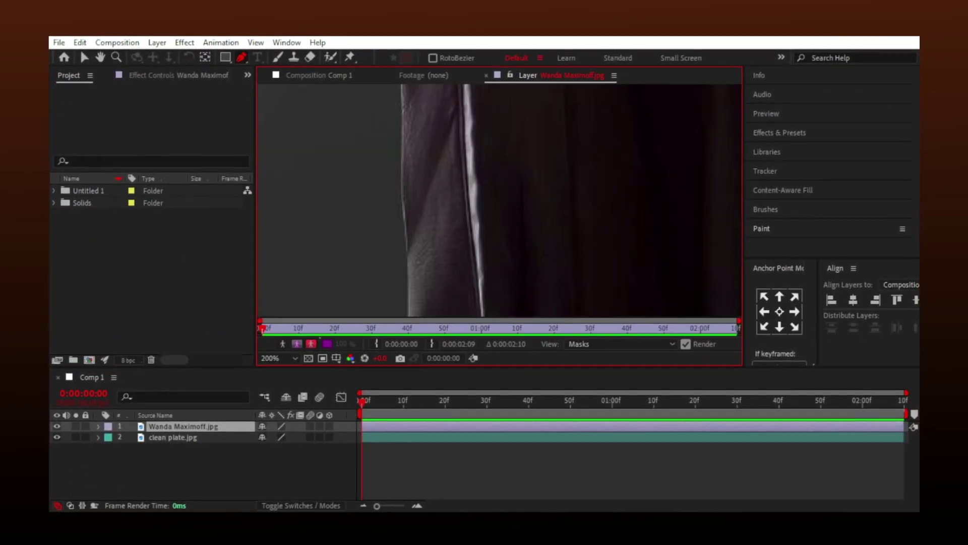
left_click_drag(454, 243, 464, 176)
left_click(422, 215)
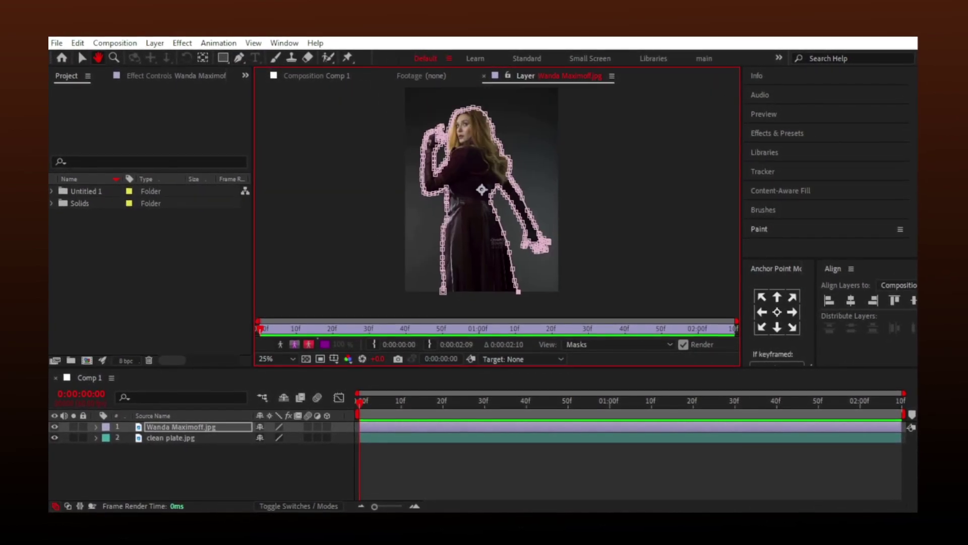
left_click_drag(482, 190, 486, 199)
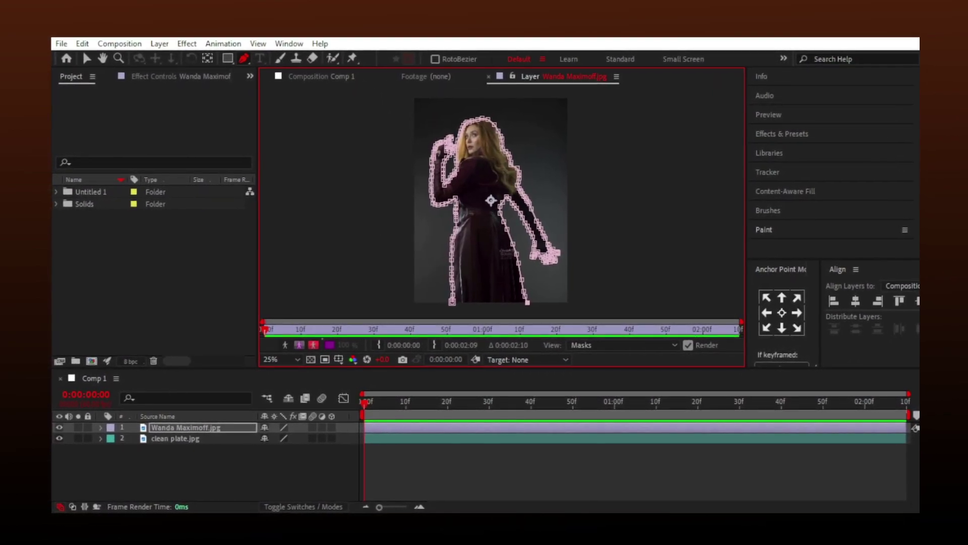
left_click(452, 302)
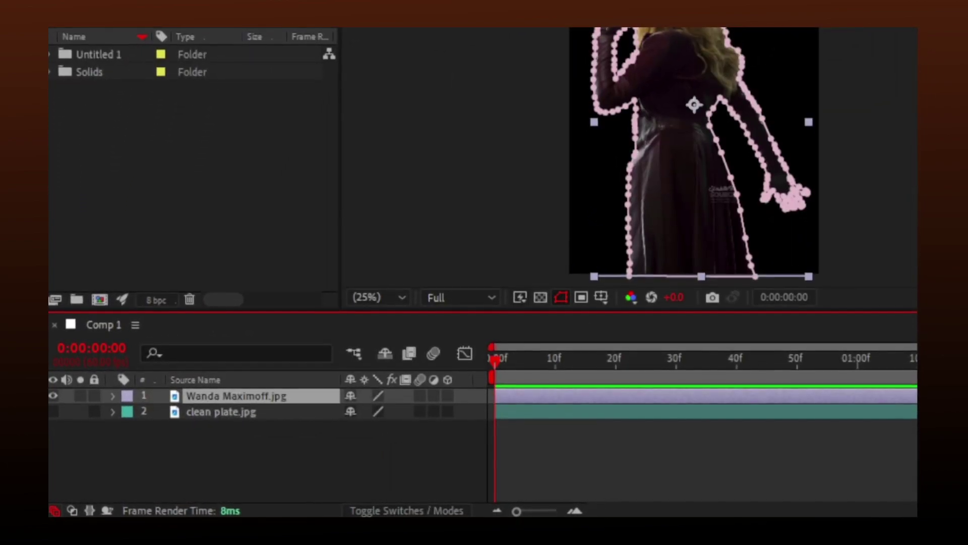
- Set the Mask Feather of Mask 1 to 10 pixels and collapse the layer's mask properties
key("f")
left_click(369, 427)
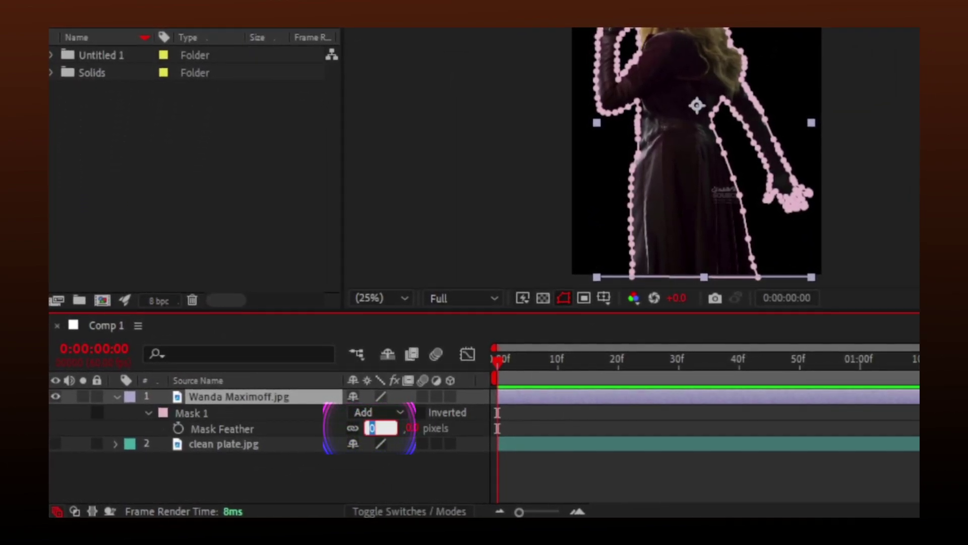
type("100")
key("Return")
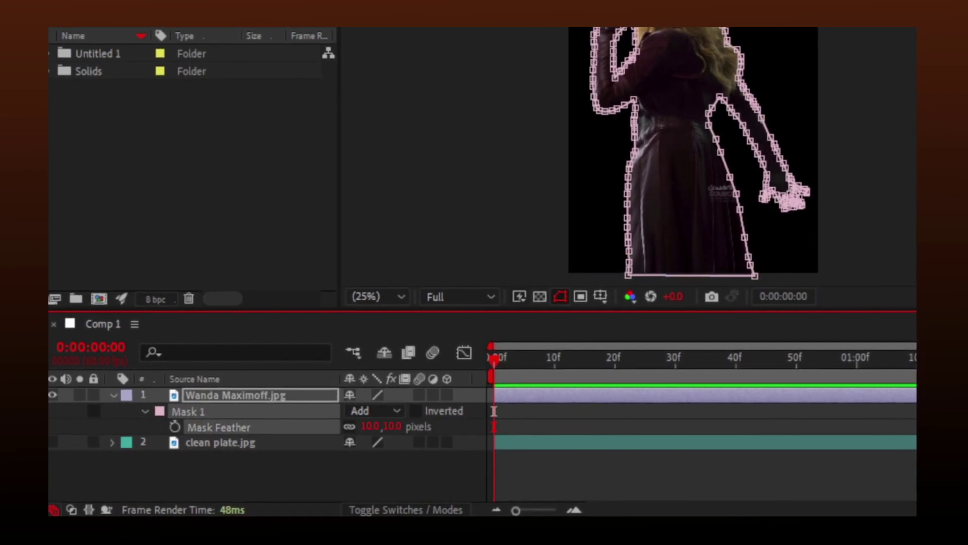
key("F2")
key("u")
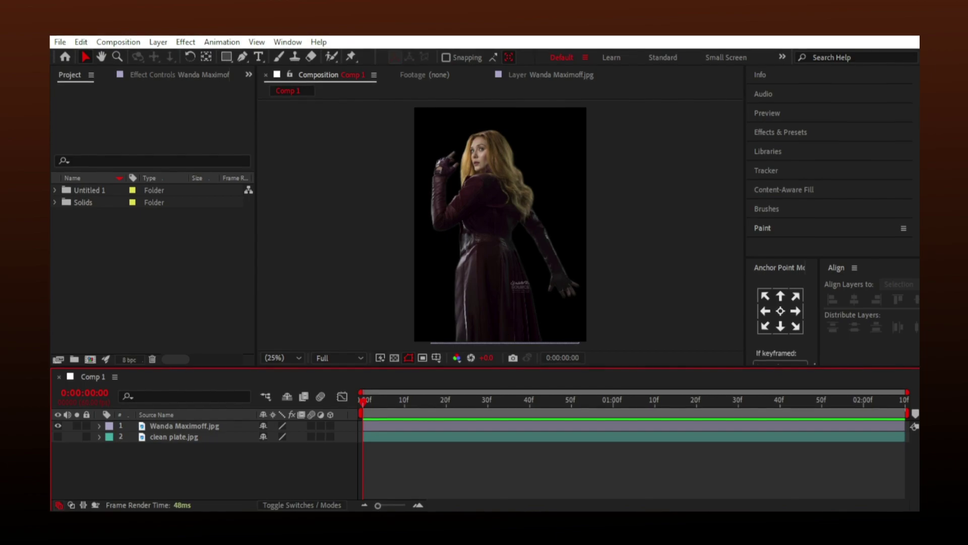
- Place puppet pins on the Wanda Maximoff.jpg layer at the raised hand, its elbow, the near shoulder and the side of the torso
left_click(501, 225)
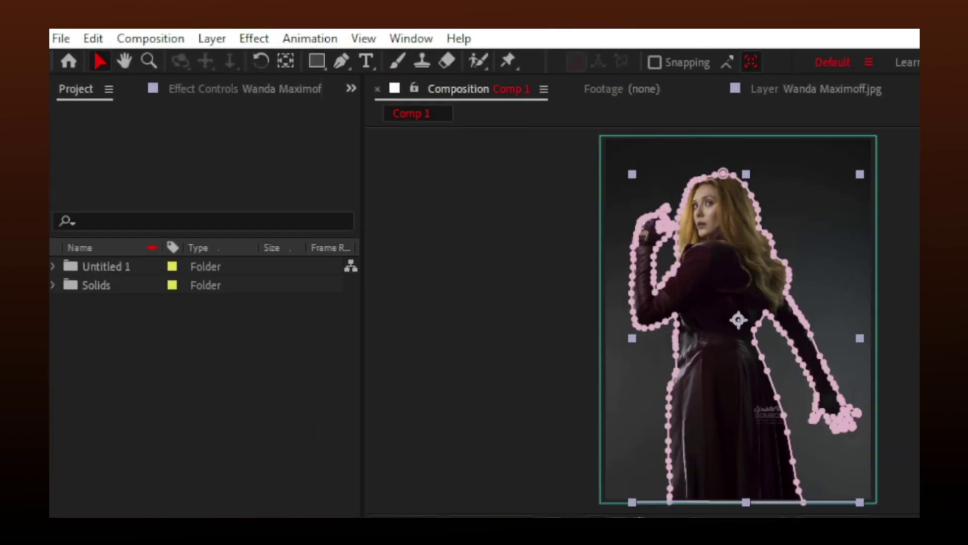
left_click(350, 57)
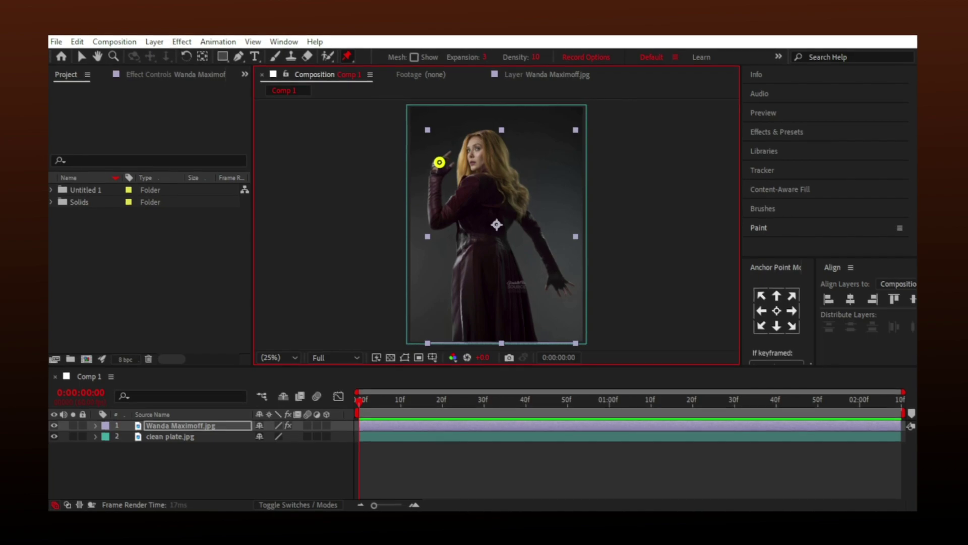
left_click(438, 220)
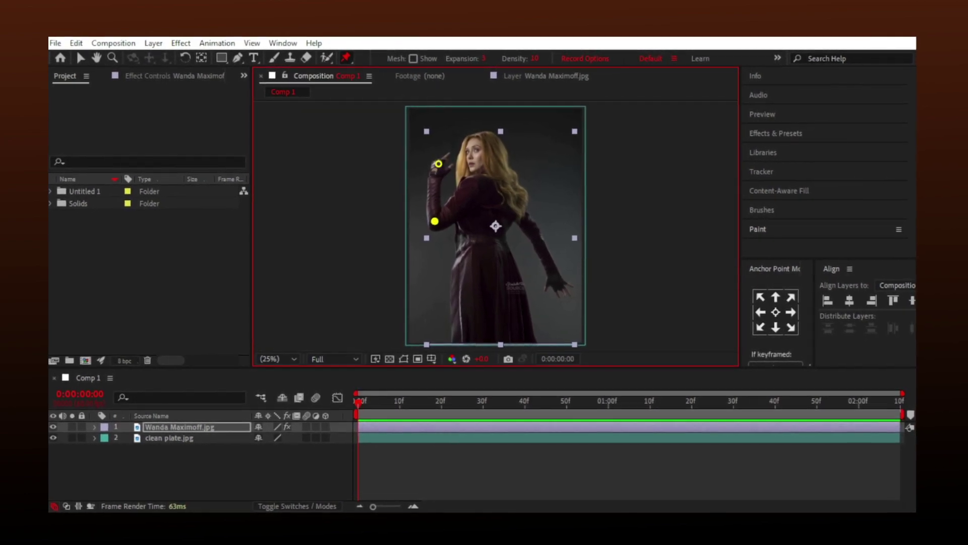
left_click(458, 215)
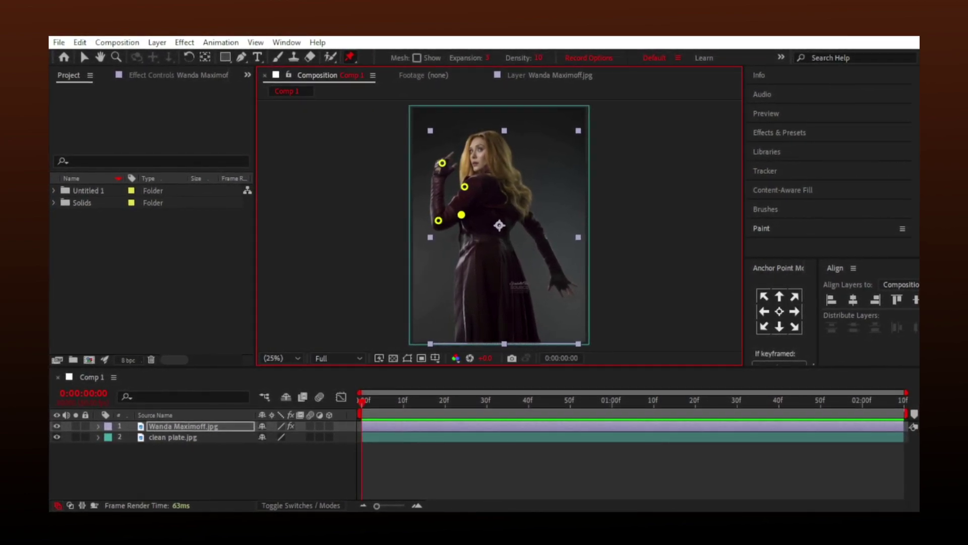
- Add puppet pins at both hips, the hair, the back, the lowered arm's elbow and hand, the upper back and the face
left_click(525, 202)
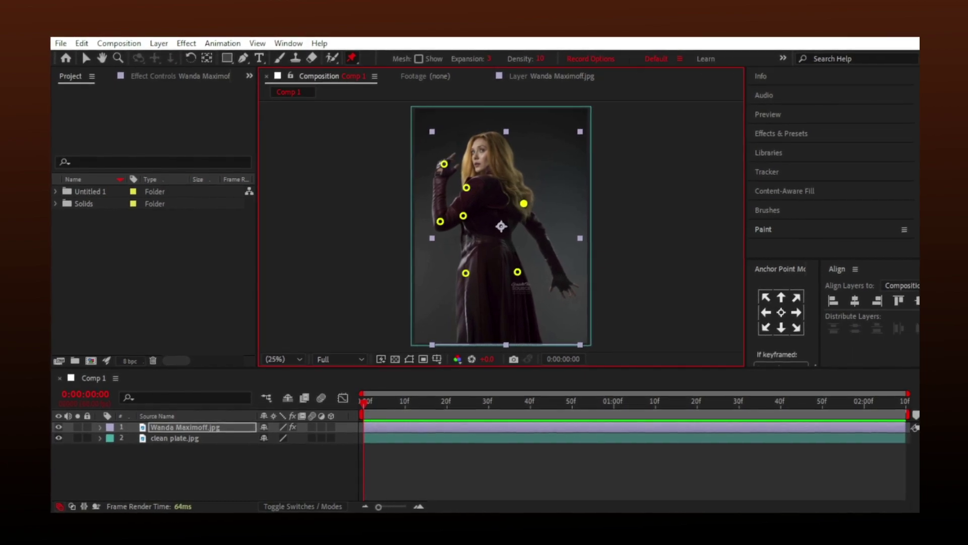
left_click(541, 238)
left_click(559, 281)
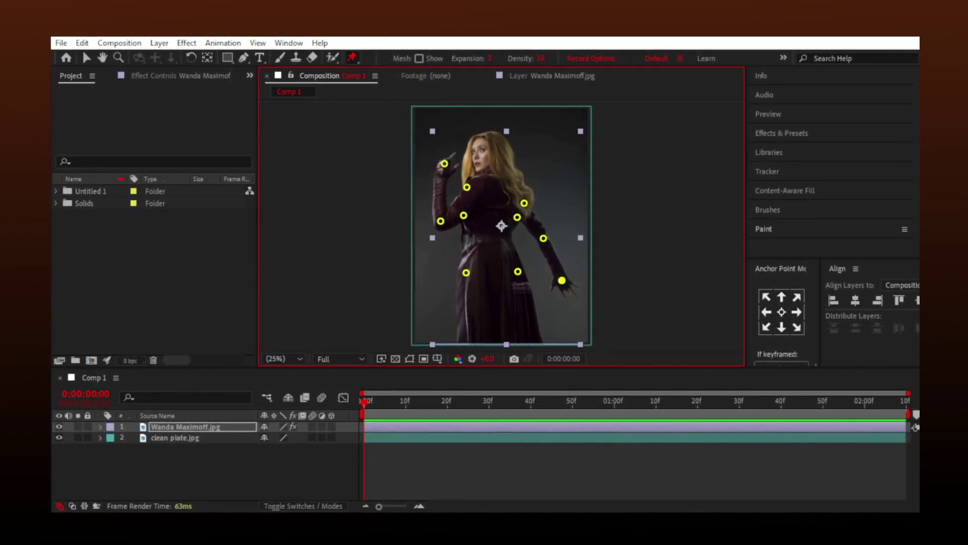
left_click(504, 178)
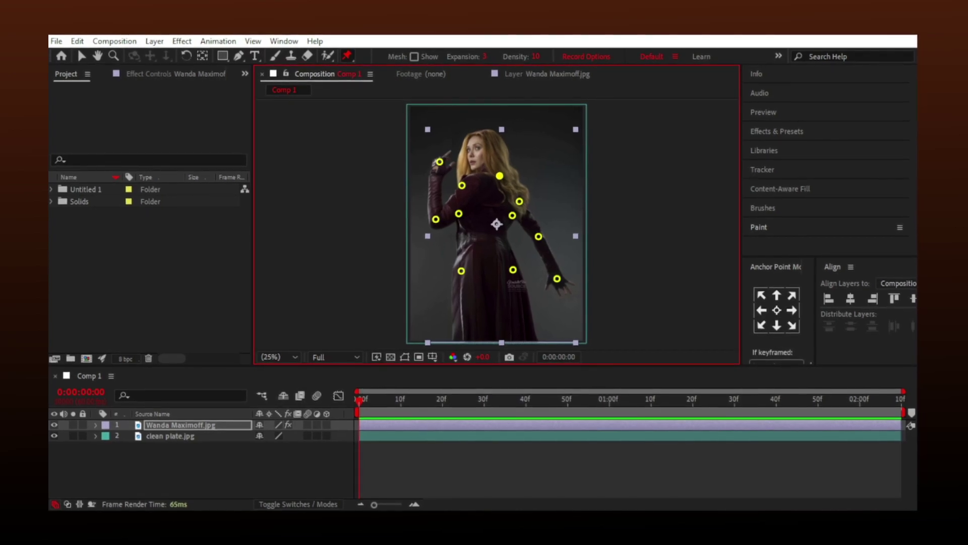
left_click(477, 149)
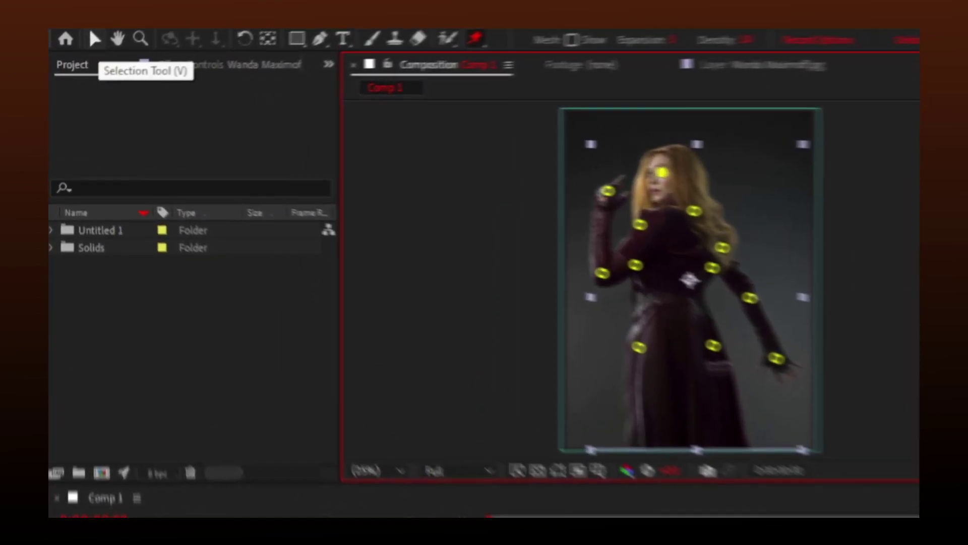
- At 0:00:01:20, shift the lowered arm's hand and elbow puppet pins slightly inward toward the body
left_click(83, 57)
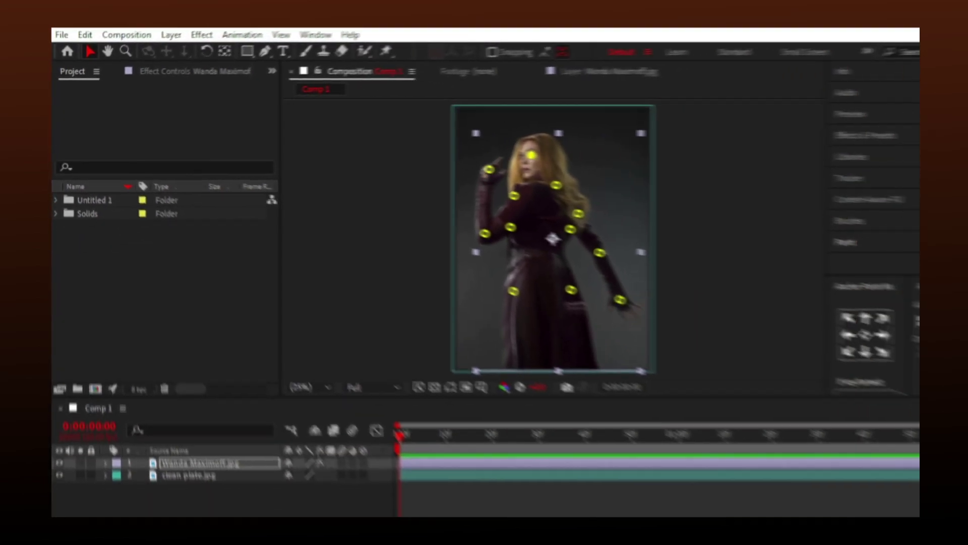
left_click(362, 400)
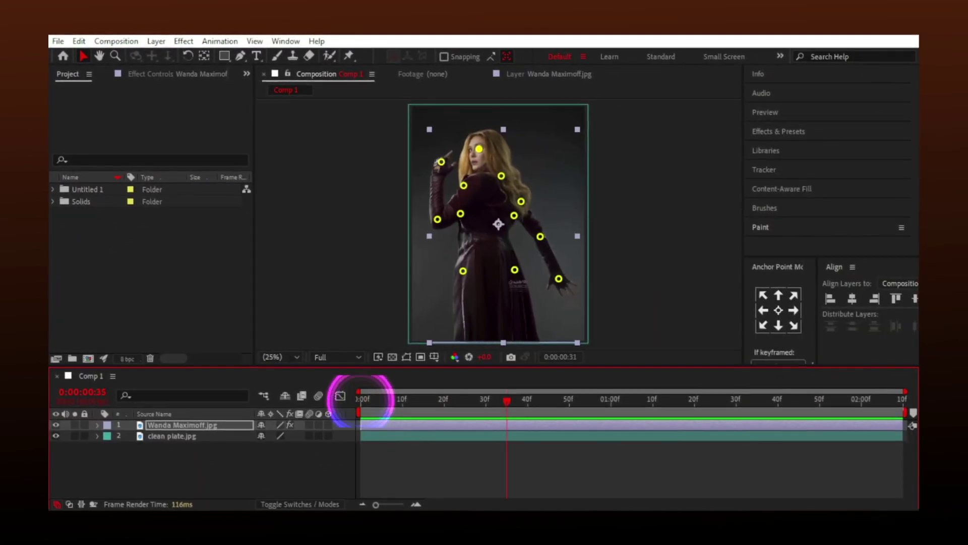
left_click_drag(507, 399, 694, 399)
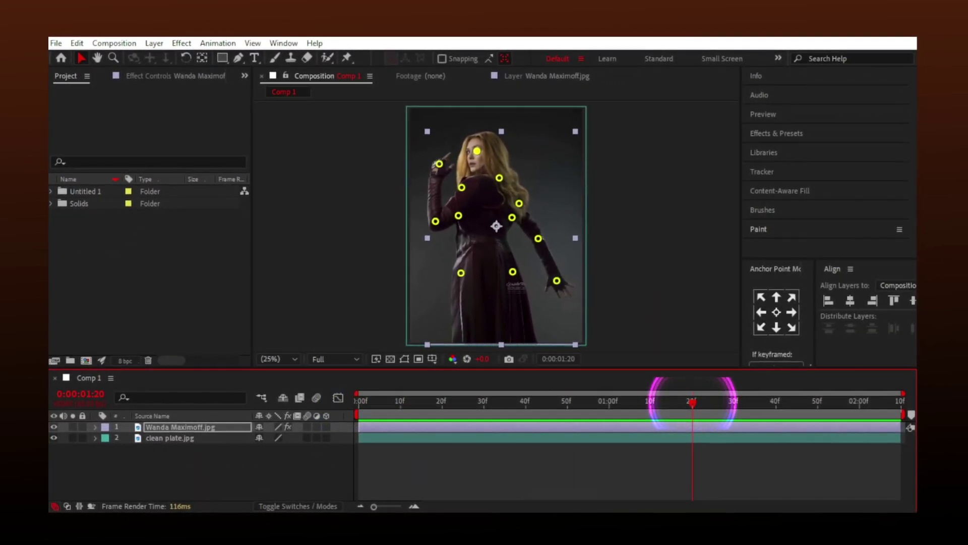
left_click(556, 281)
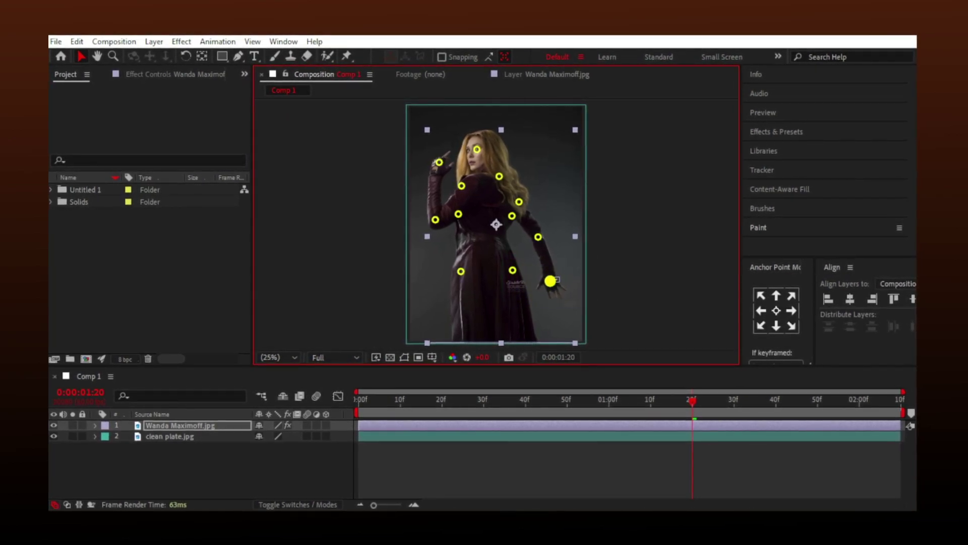
left_click(539, 236)
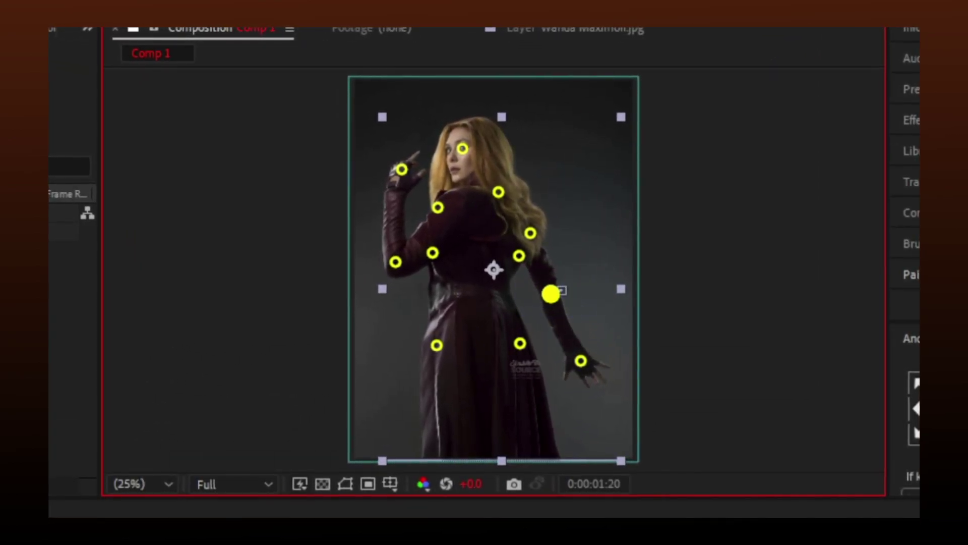
left_click(580, 360)
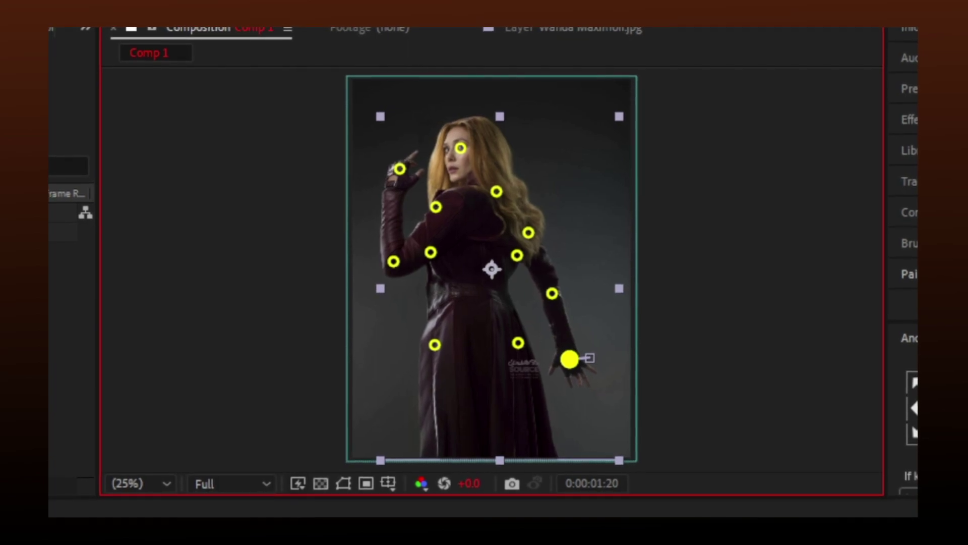
- Move the raised hand's puppet pin outward away from the face and nudge its elbow pin slightly outward
left_click(402, 170)
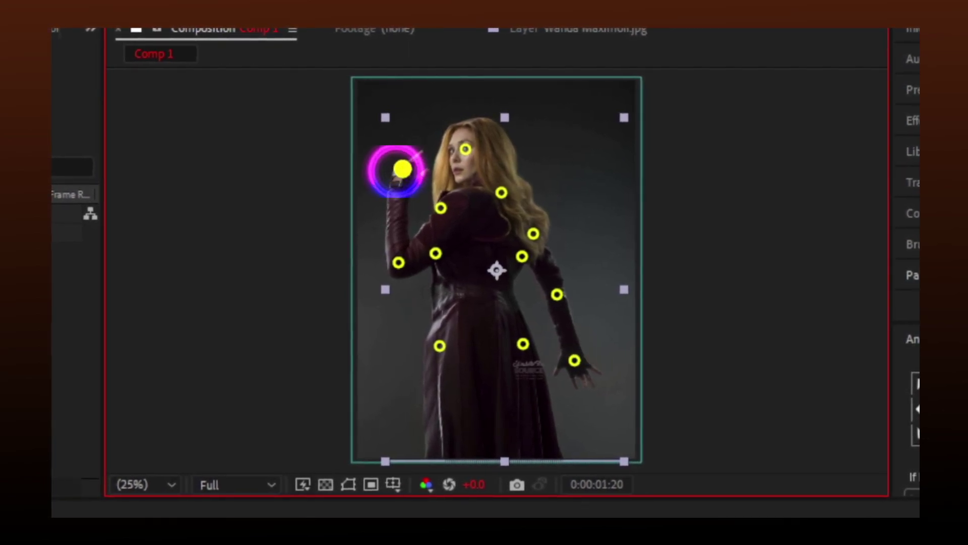
left_click_drag(396, 172, 390, 173)
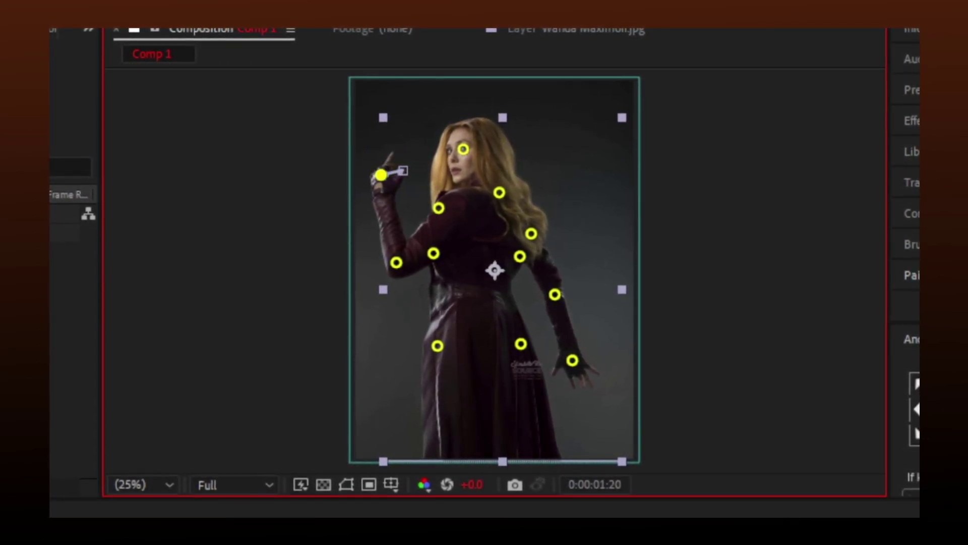
left_click_drag(396, 263, 391, 261)
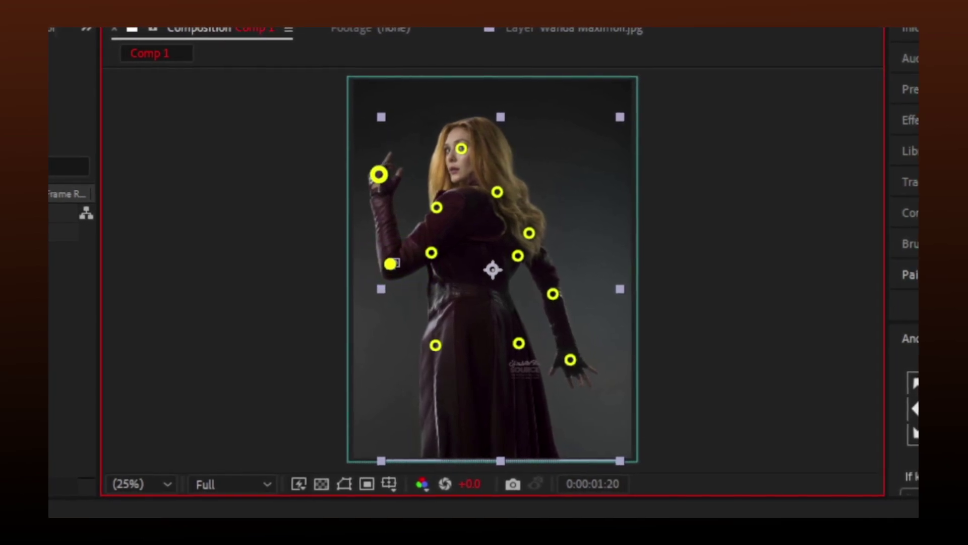
left_click_drag(378, 174, 373, 174)
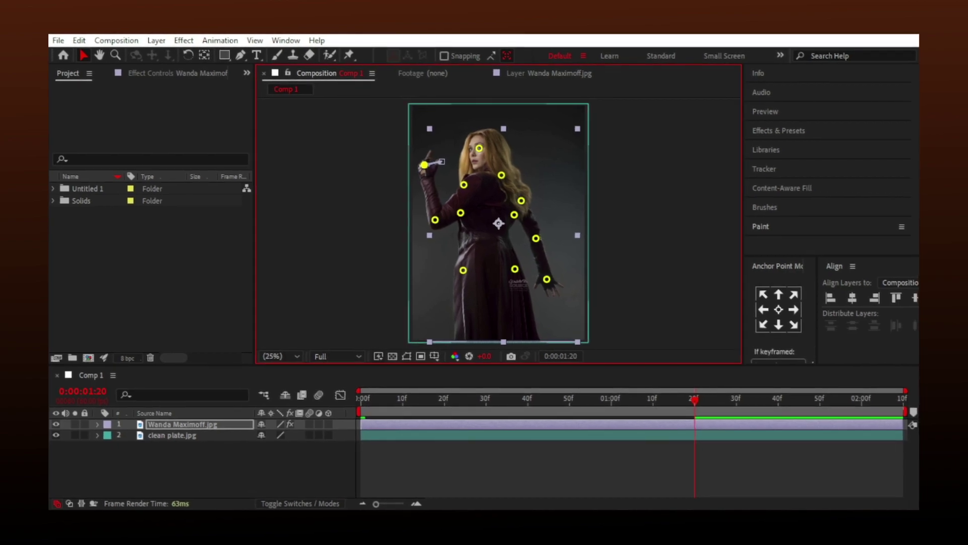
- Reveal the pin keyframes, add a puppet pin on the raised forearm at the first frame, and shift it outward at 0:00:01:20
left_click_drag(696, 400, 640, 401)
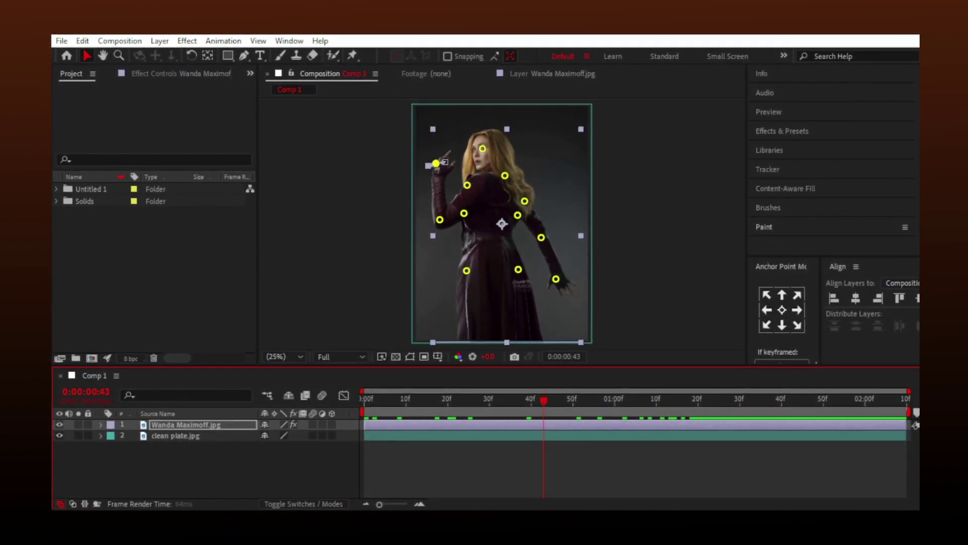
key("u")
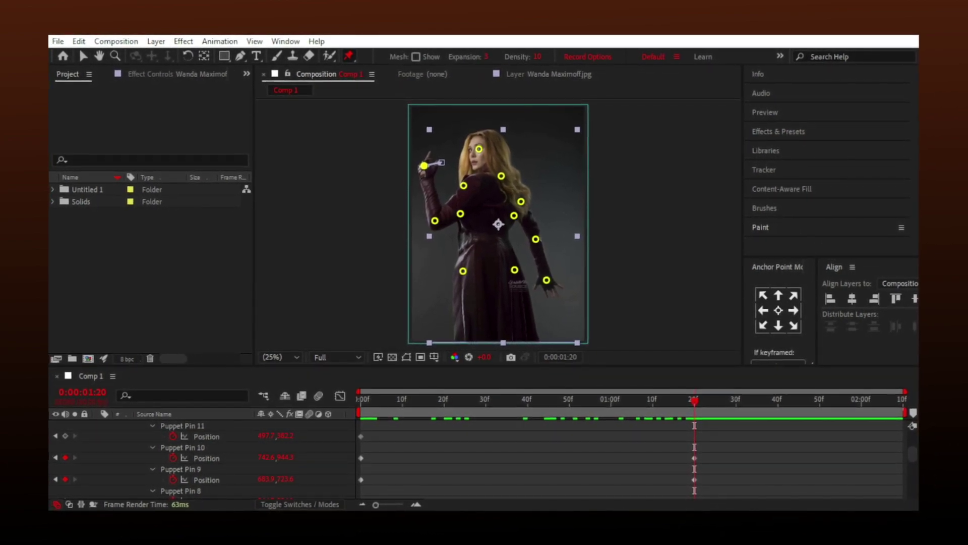
key("Home")
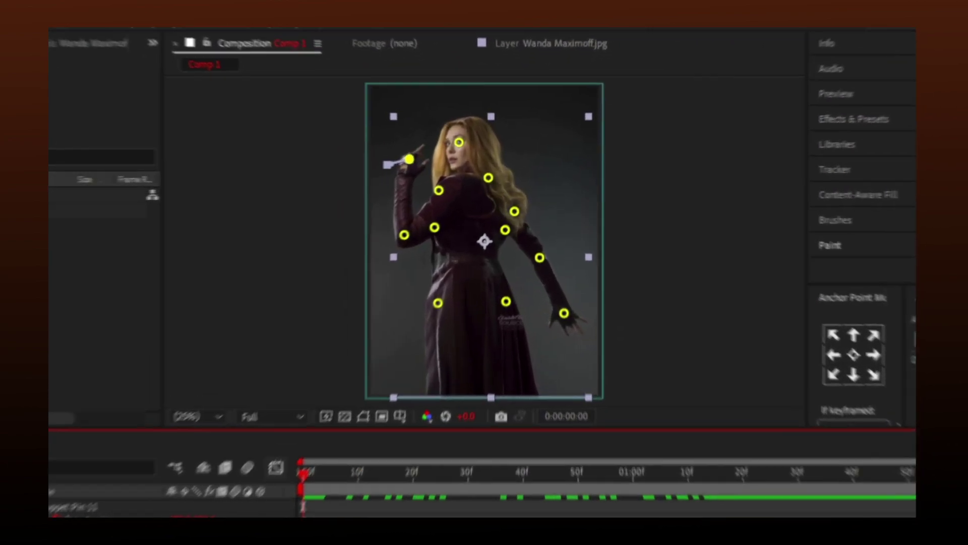
left_click(436, 194)
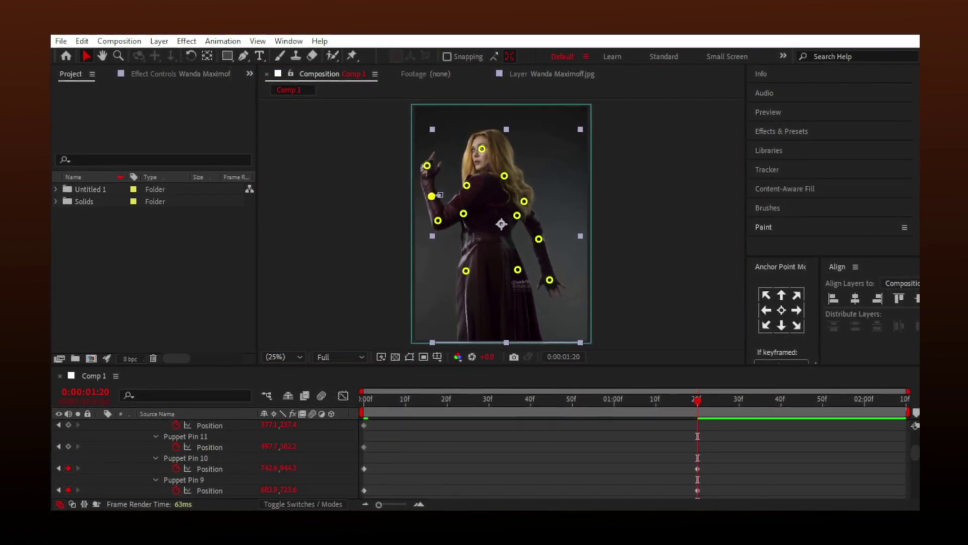
scroll(485, 458, "up", 2)
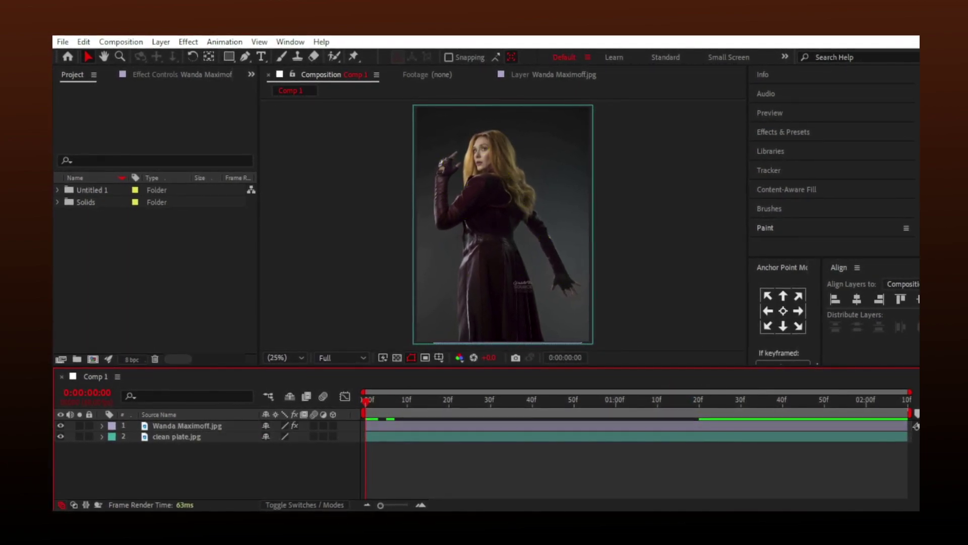
- Preview the puppet animation by playing the composition and scrubbing through the arm movement
key("space")
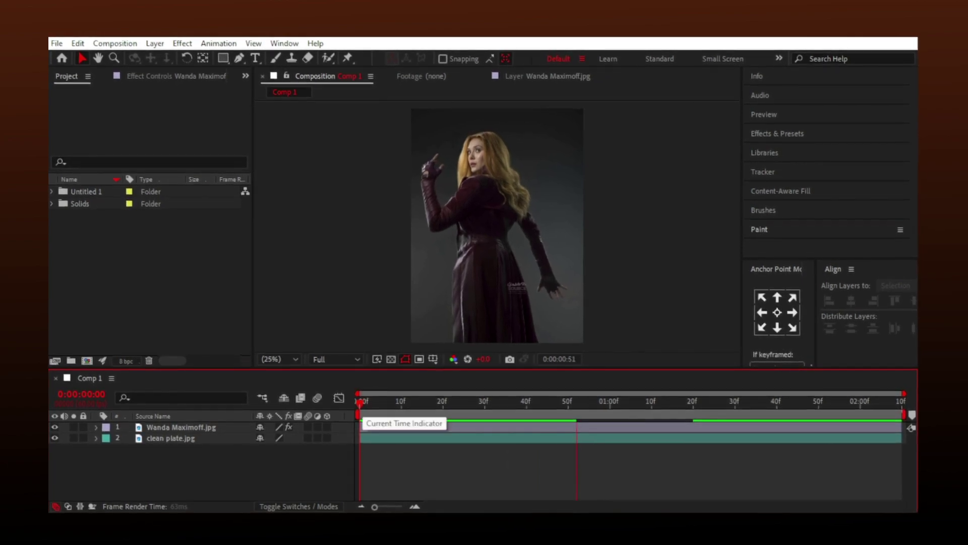
left_click_drag(360, 400, 453, 401)
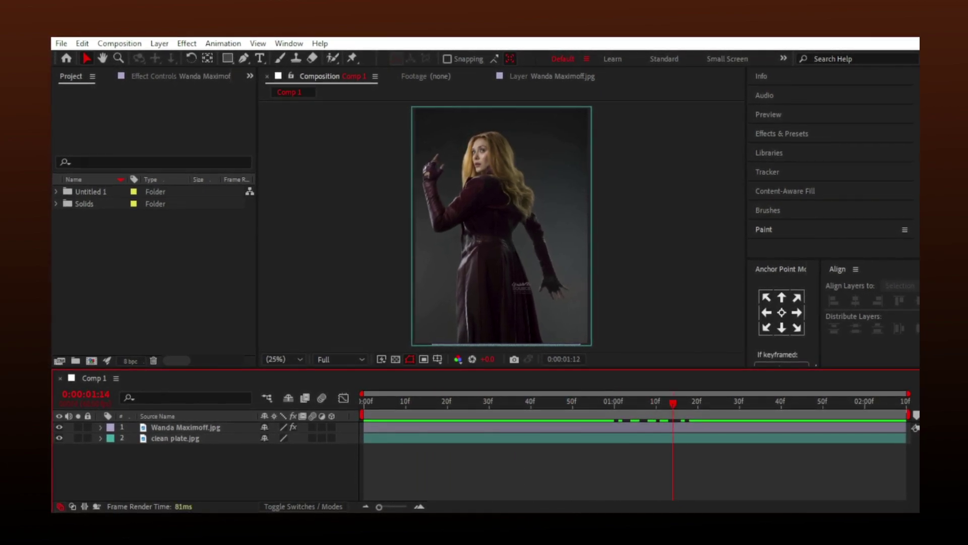
key("space")
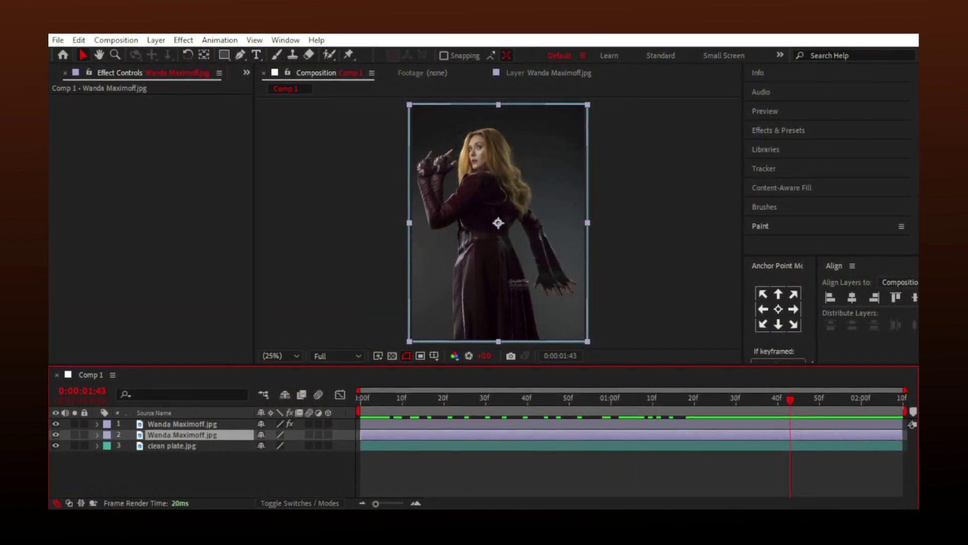
- Hide the duplicate Wanda Maximoff.jpg layer beneath the animated cutout while inspecting the raised hand at 100%
scroll(498, 220, "up", 3)
key("h")
left_click_drag(389, 141, 604, 312)
key("v")
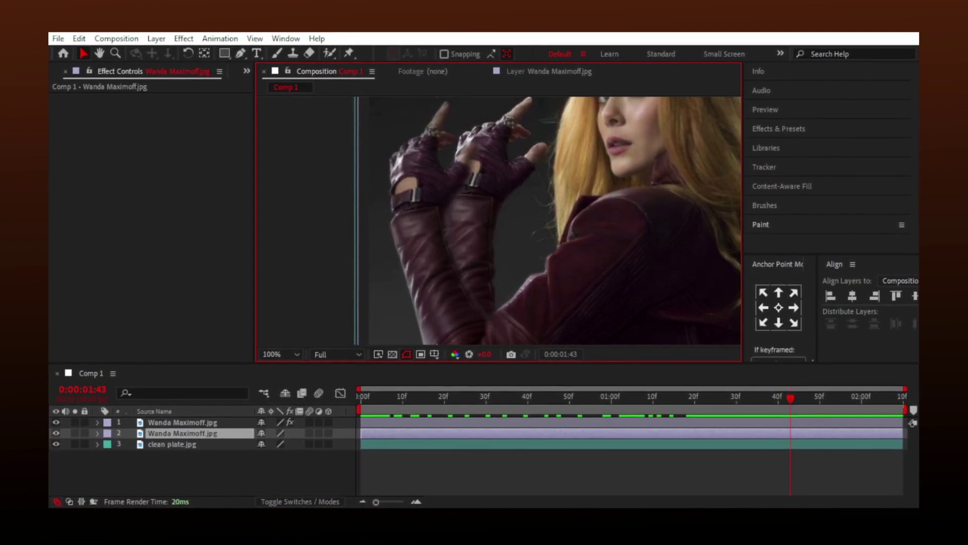
left_click(56, 433)
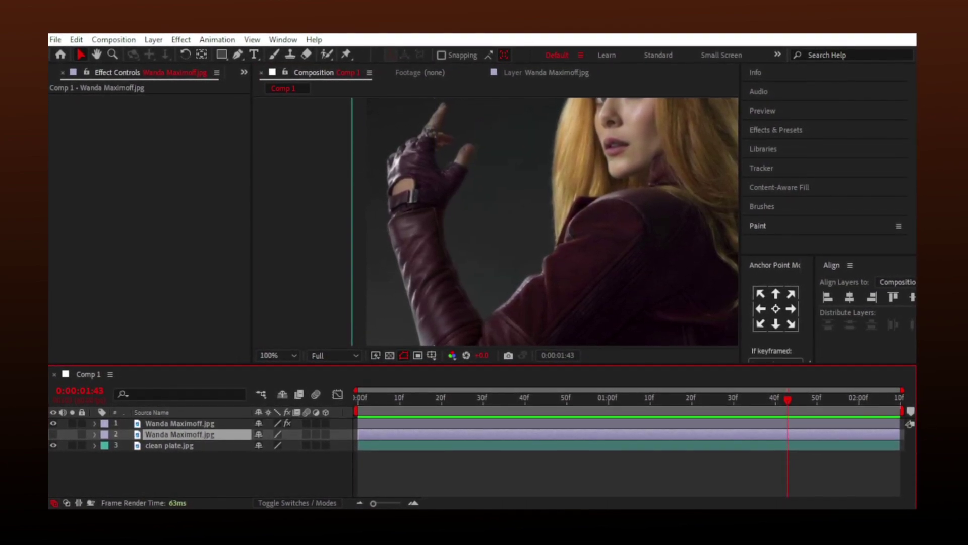